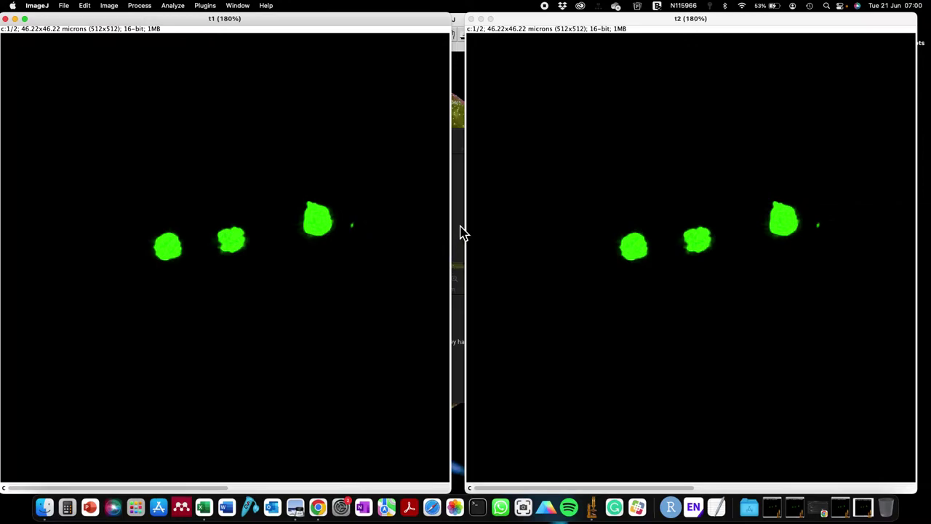
Review the viewer comment screenshots about duplicating the square, then close them
click(462, 233)
click(462, 306)
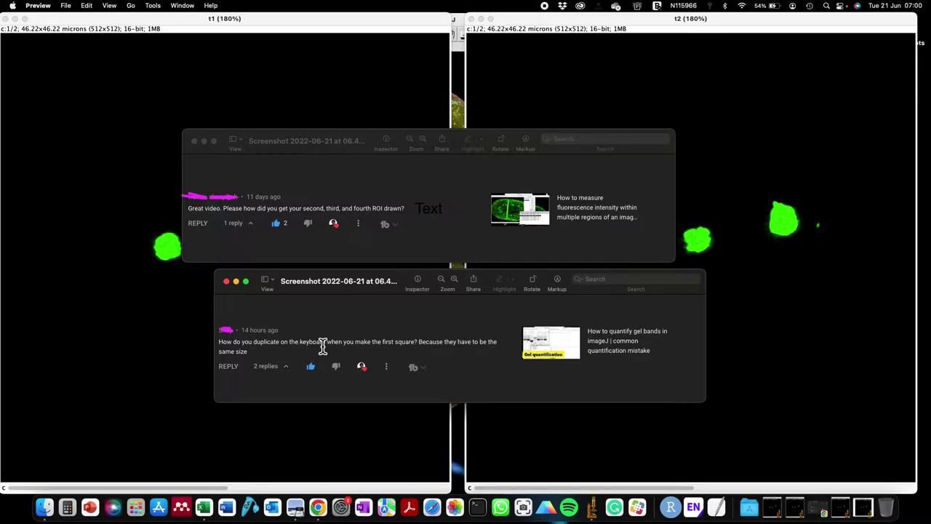
drag(383, 342, 441, 342)
click(226, 281)
drag(332, 141, 332, 166)
drag(446, 295, 426, 254)
click(480, 238)
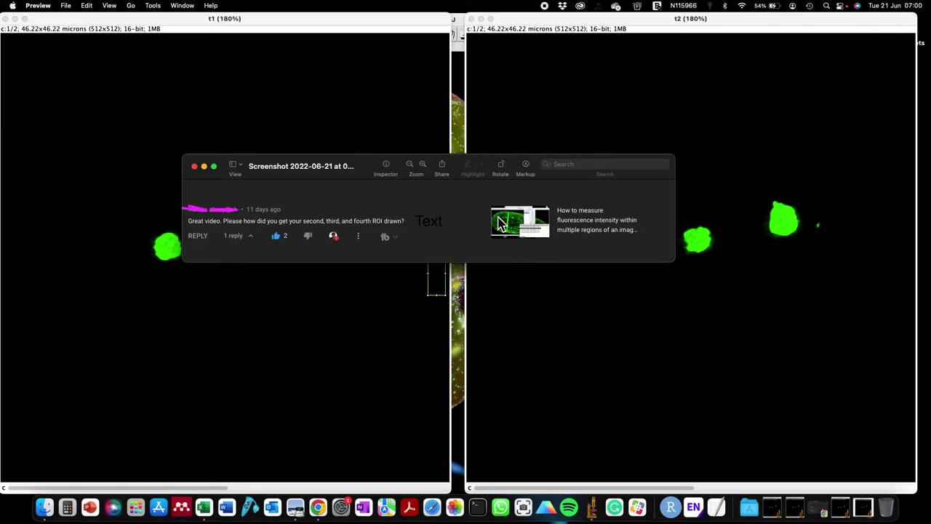
click(195, 168)
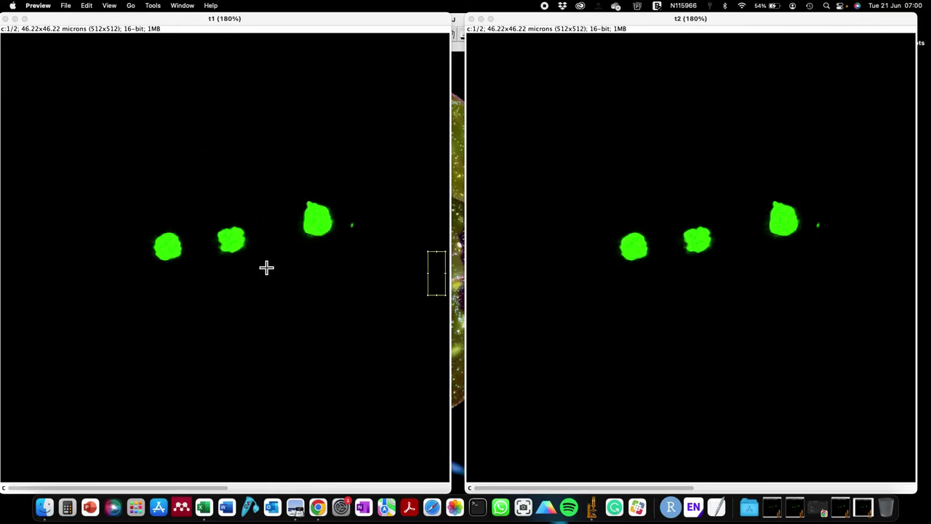
Move the tool palette over the images and draw a rectangle around two green cells on t1
click(330, 296)
click(458, 22)
drag(455, 23, 467, 107)
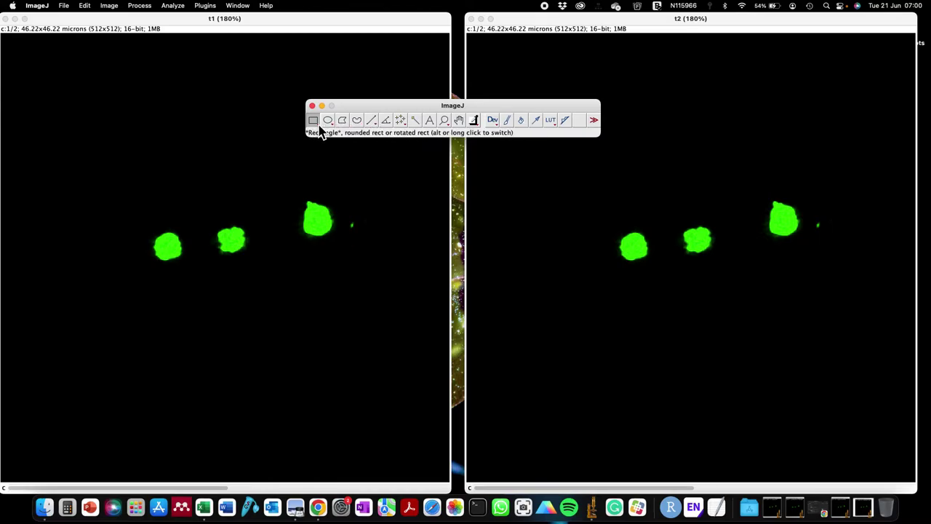
drag(83, 178, 244, 323)
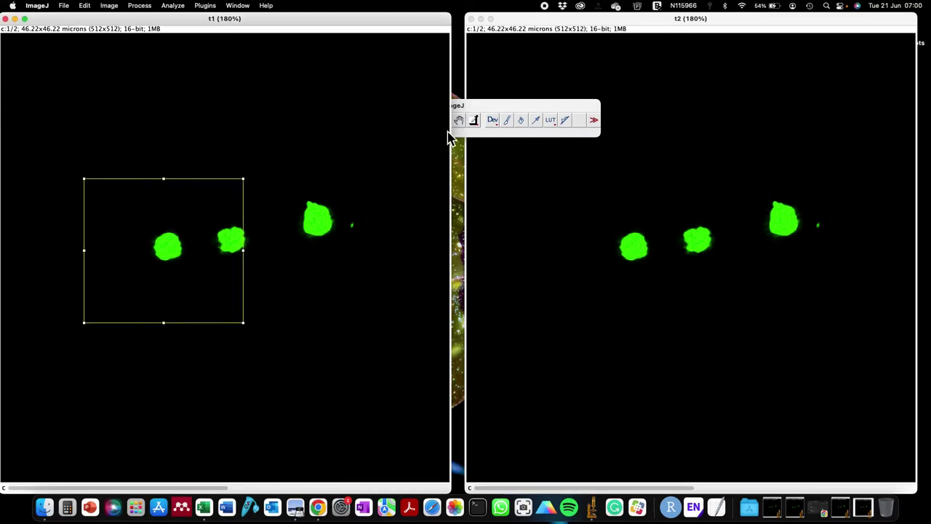
Draw oval selections on t1: one around two cells, then a flat ellipse above them
click(480, 116)
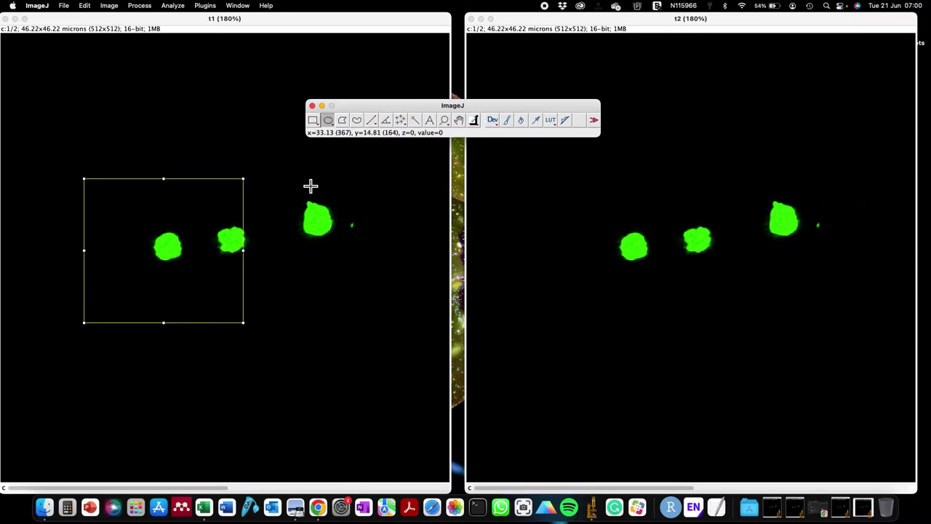
click(169, 187)
drag(154, 149, 305, 354)
drag(128, 179, 315, 201)
Switch to the polygon tool and place a first polygon outline on t1
click(493, 110)
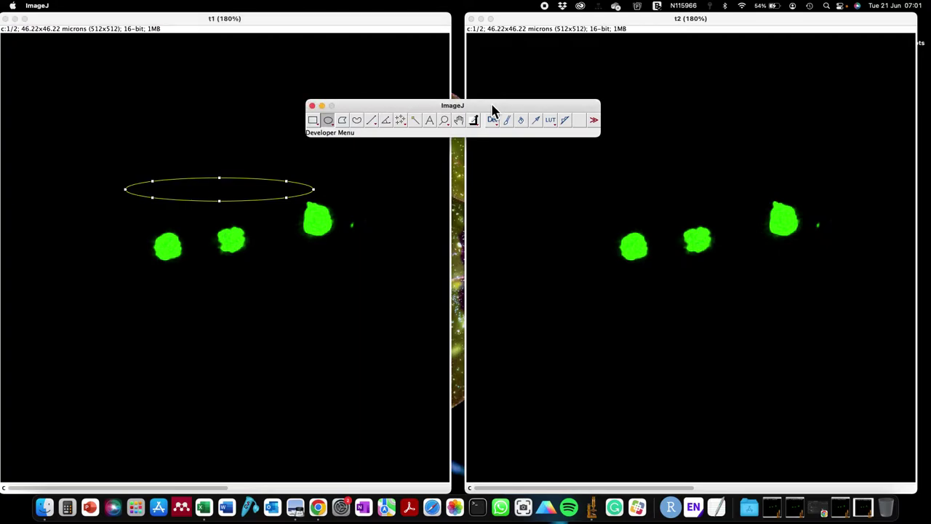
click(342, 120)
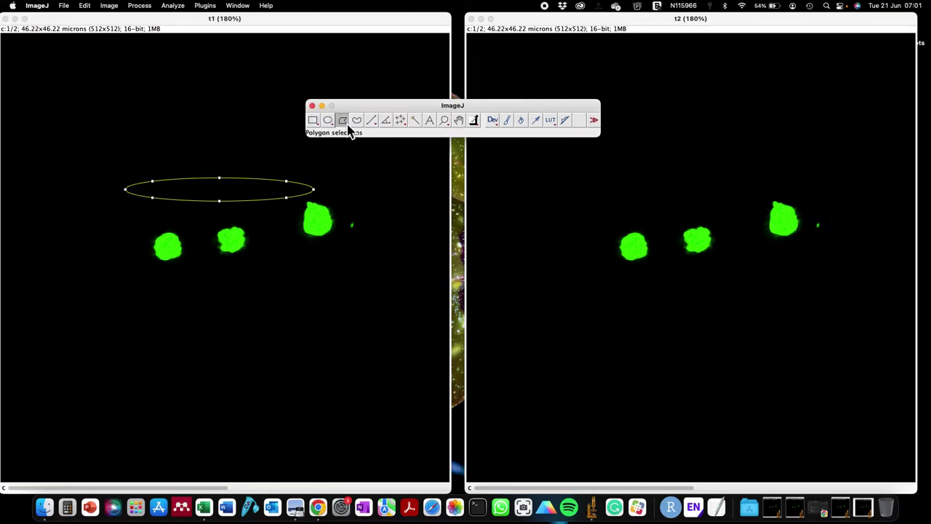
click(163, 213)
click(163, 198)
click(99, 278)
click(217, 287)
click(229, 219)
click(219, 187)
Draw a closed polygon selection around the cells on t1
click(164, 199)
click(294, 174)
click(374, 161)
click(113, 185)
click(143, 329)
click(350, 280)
click(353, 200)
click(375, 162)
Draw a freehand outline around the cells on t1
click(478, 105)
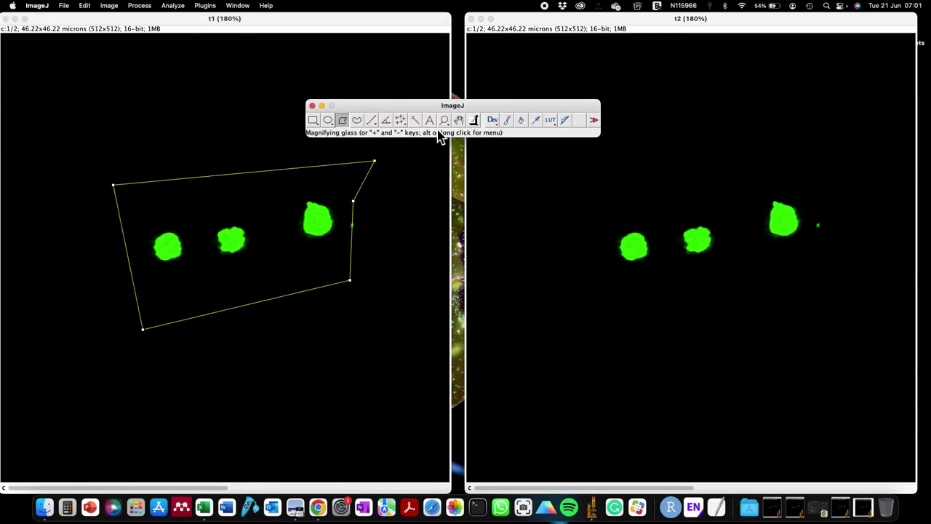
click(357, 121)
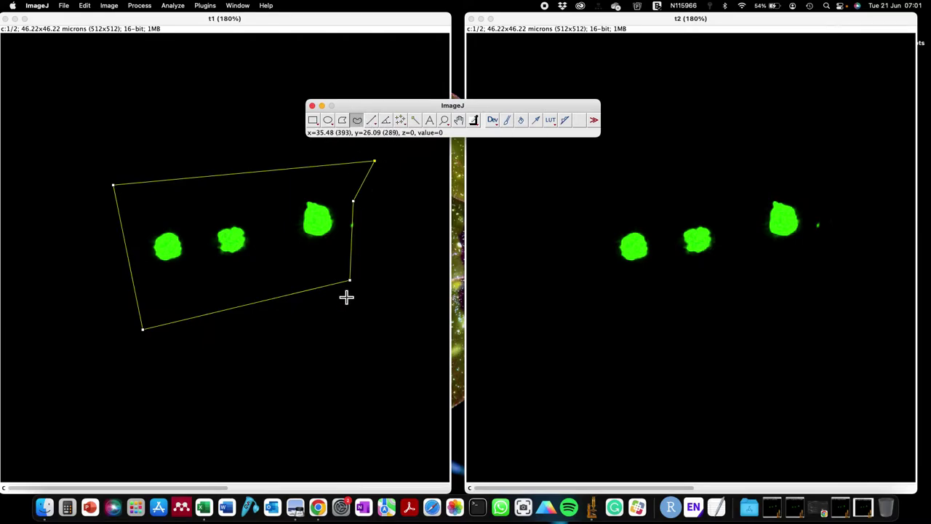
mouse_move(214, 330)
mouse_down()
mouse_move(290, 327)
mouse_move(411, 265)
mouse_move(192, 158)
mouse_move(75, 426)
mouse_move(217, 399)
mouse_move(215, 332)
mouse_up()
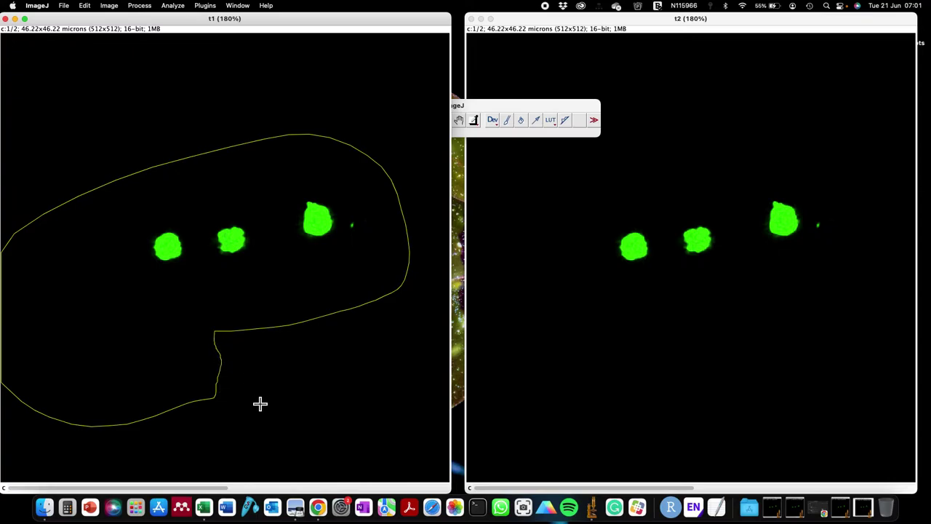
Reposition the tool palette, try the rectangle and oval tools, and clear t1's selection
click(488, 107)
drag(354, 107, 380, 105)
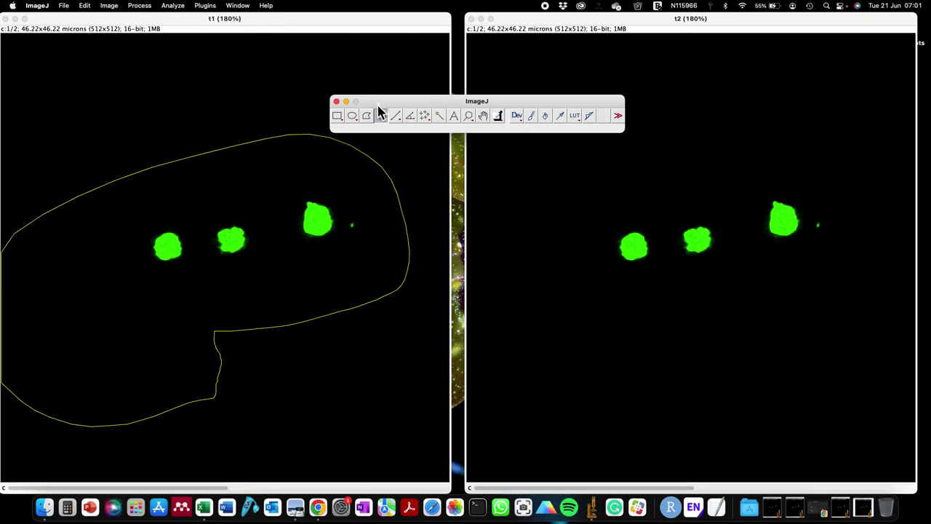
drag(373, 103, 402, 95)
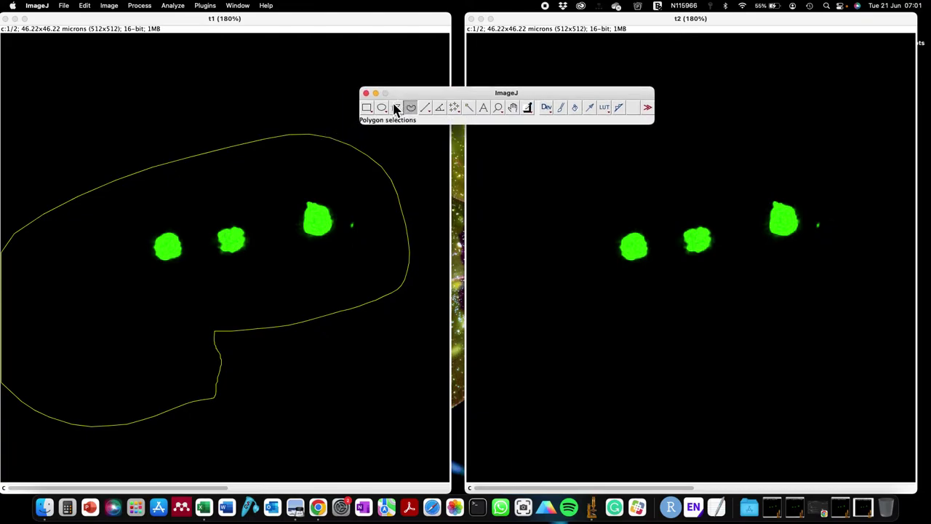
click(368, 112)
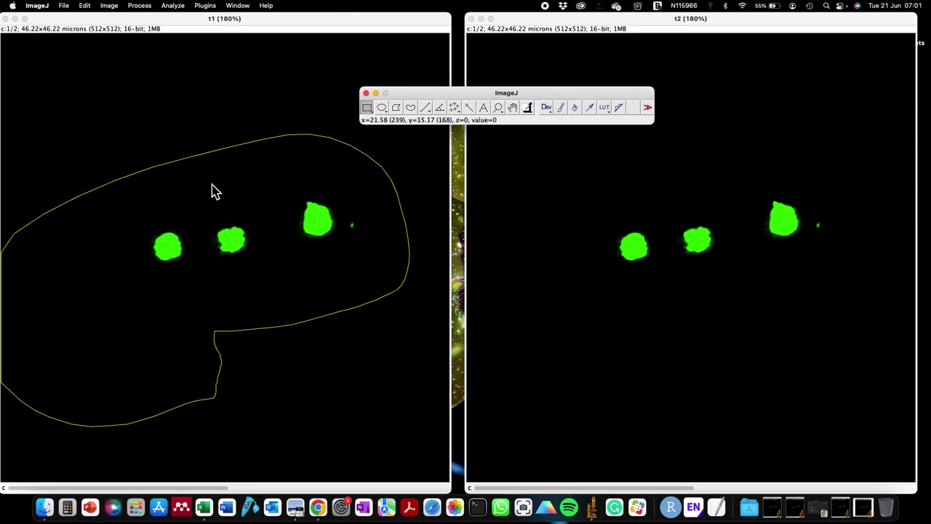
click(382, 112)
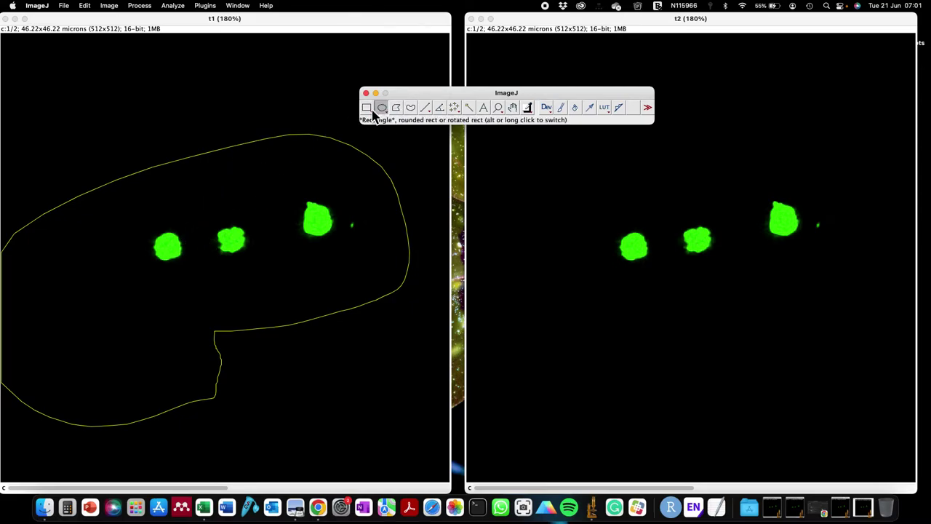
click(138, 228)
click(144, 162)
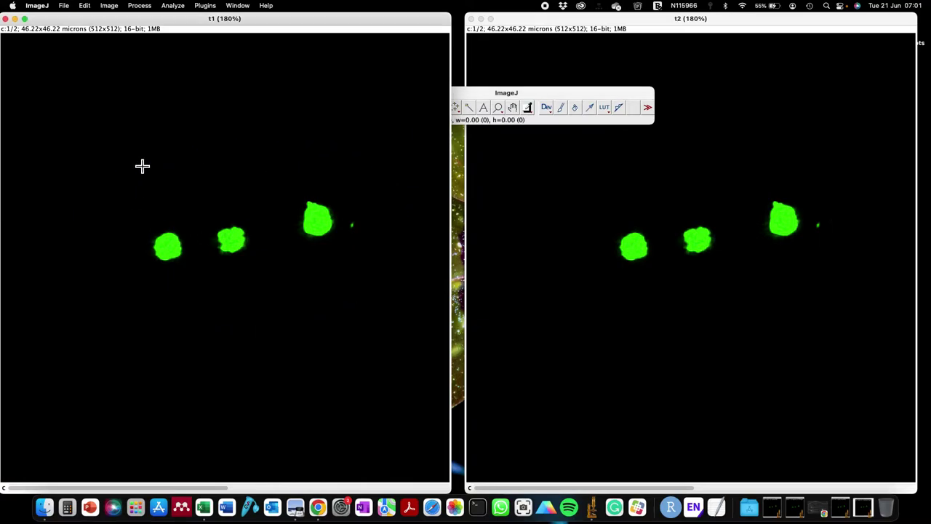
Box the left green cell on t1 with a rectangle, then open ROI Manager from Analyze > Tools
drag(141, 212, 206, 305)
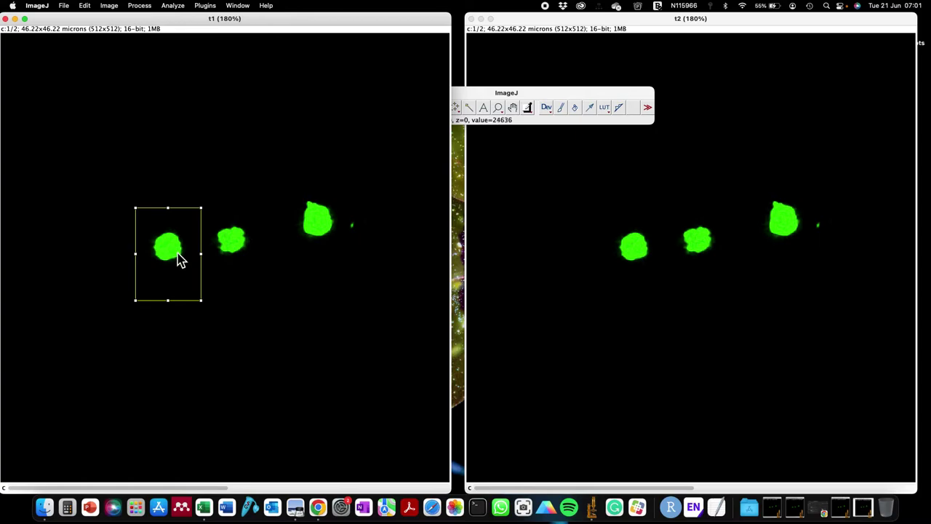
click(174, 7)
mouse_move(182, 169)
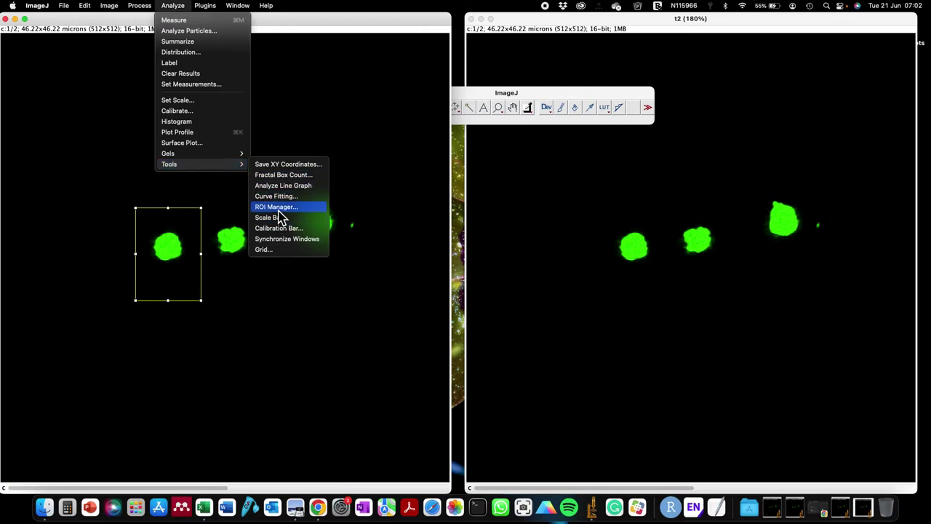
click(277, 208)
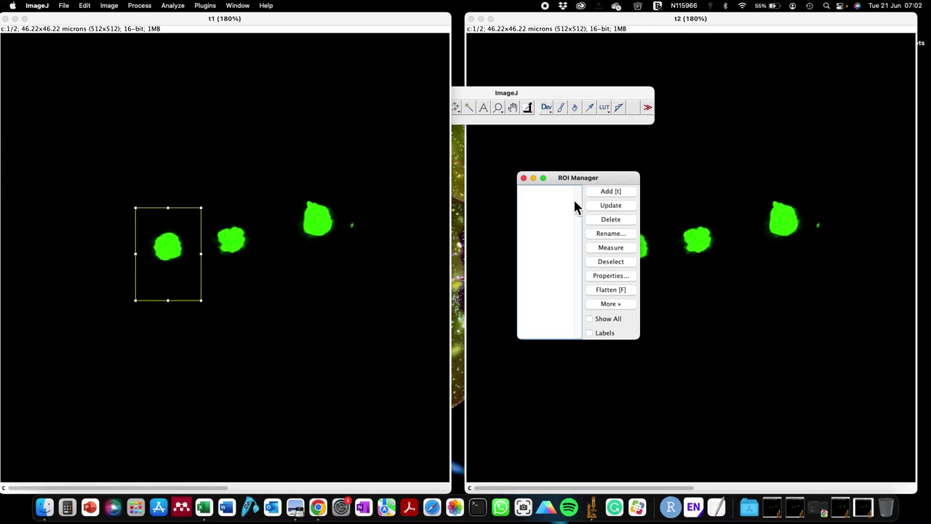
click(610, 192)
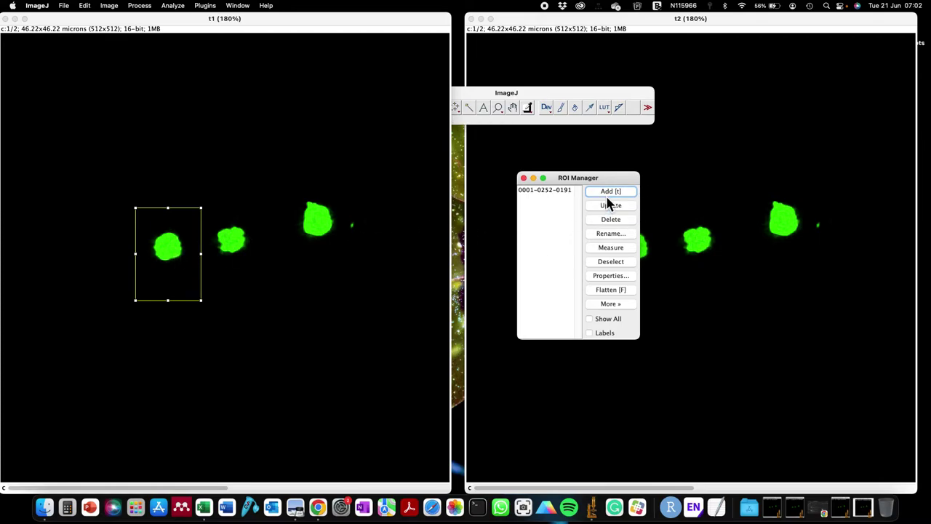
drag(613, 182, 412, 177)
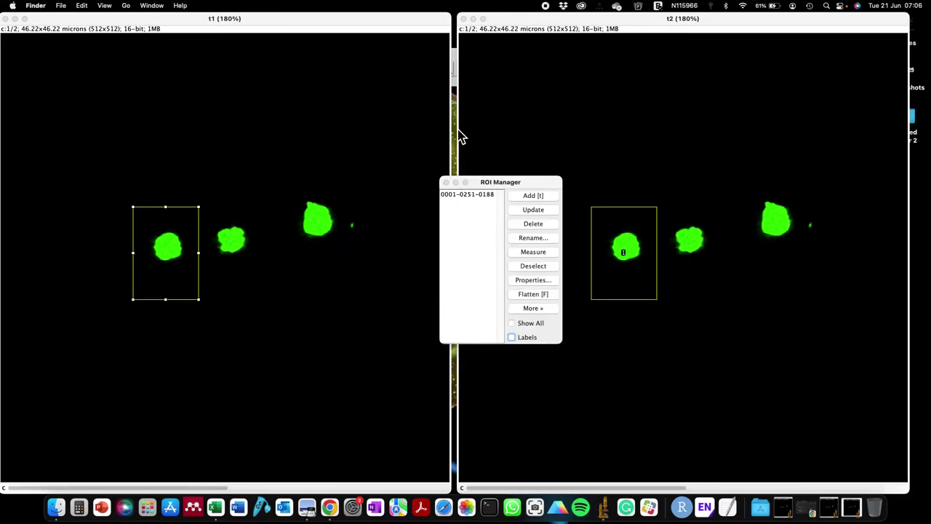
Check the brightfield channel, then drag the rectangle from the left cell onto the middle cell
click(446, 71)
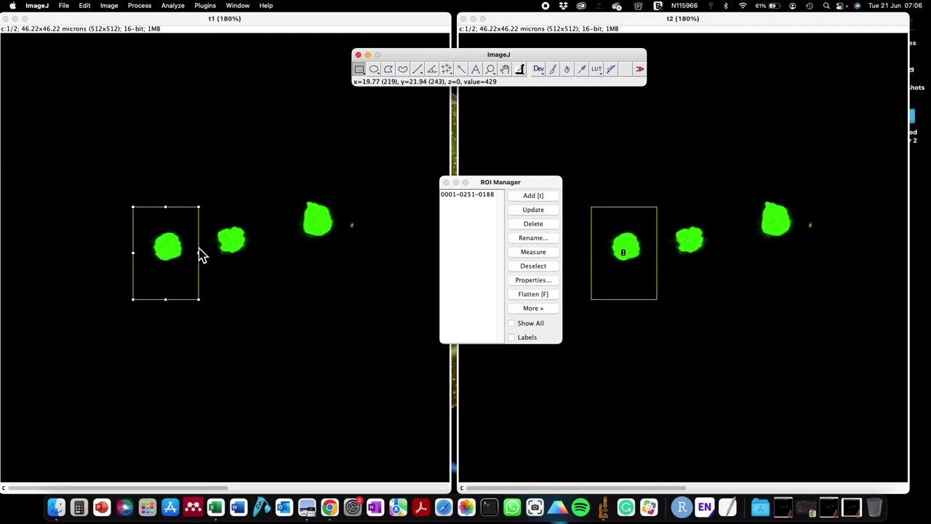
scroll(315, 227, down, 1)
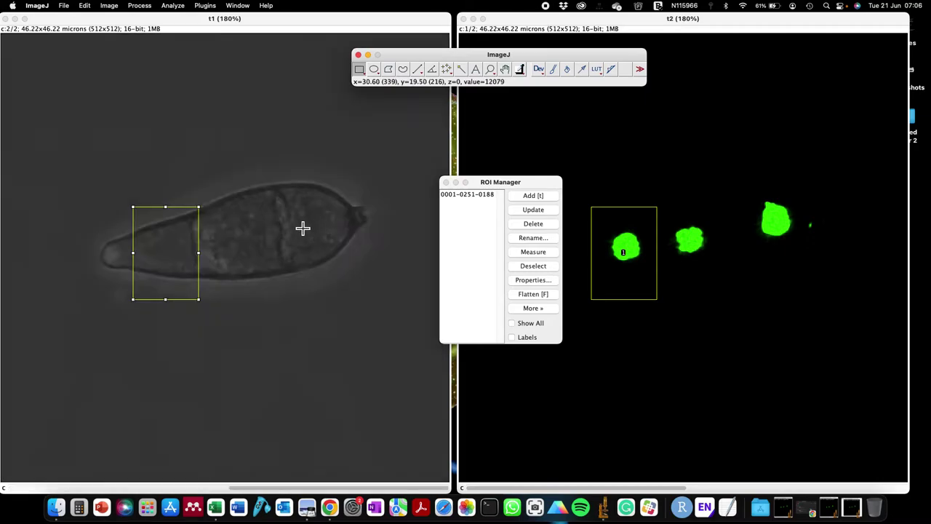
scroll(155, 285, up, 1)
click(173, 255)
mouse_move(173, 255)
mouse_down()
mouse_move(237, 236)
mouse_move(168, 262)
mouse_up()
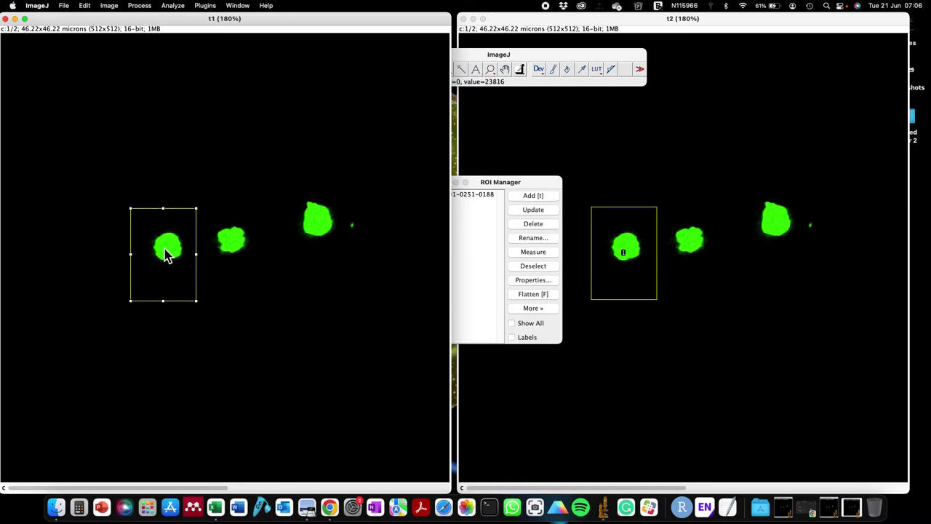
drag(167, 253, 235, 248)
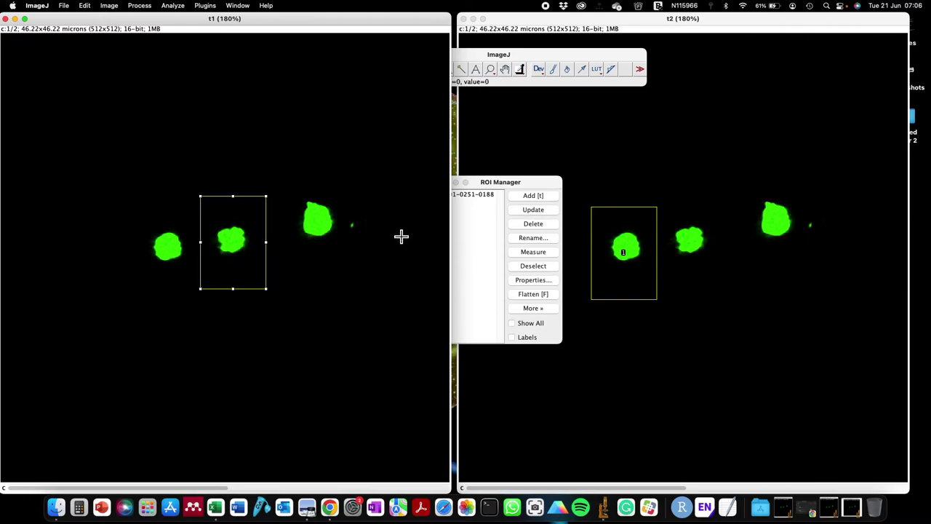
Add the middle-cell and right-cell rectangles as ROIs 2 and 3, then enable Show All
click(533, 197)
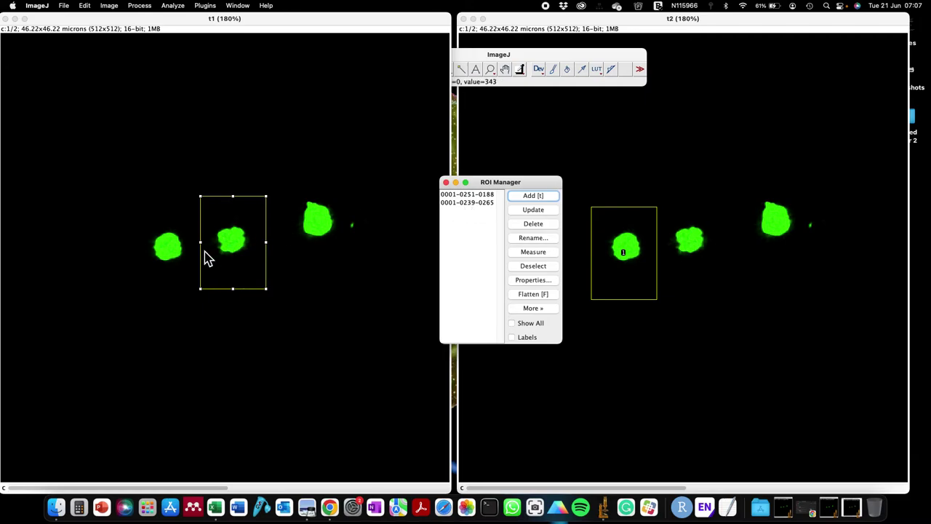
click(231, 246)
drag(233, 245, 327, 233)
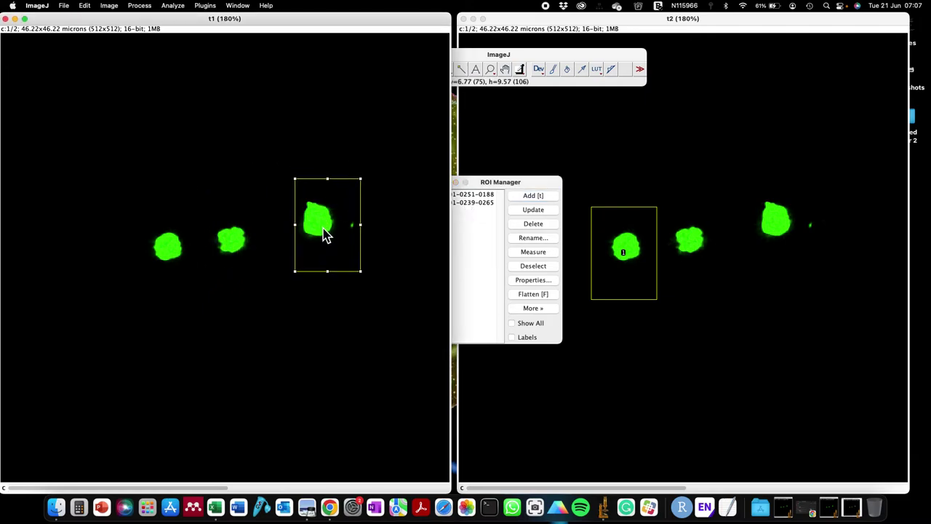
click(529, 199)
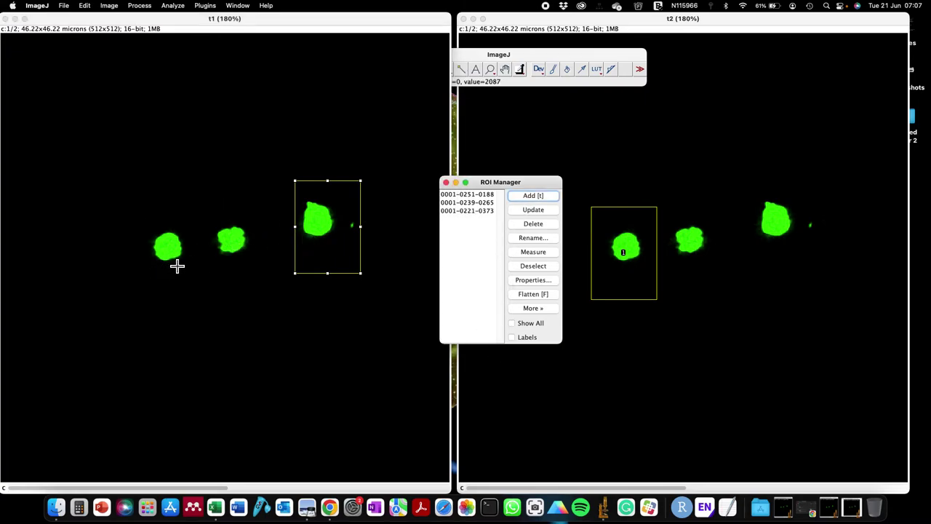
click(513, 325)
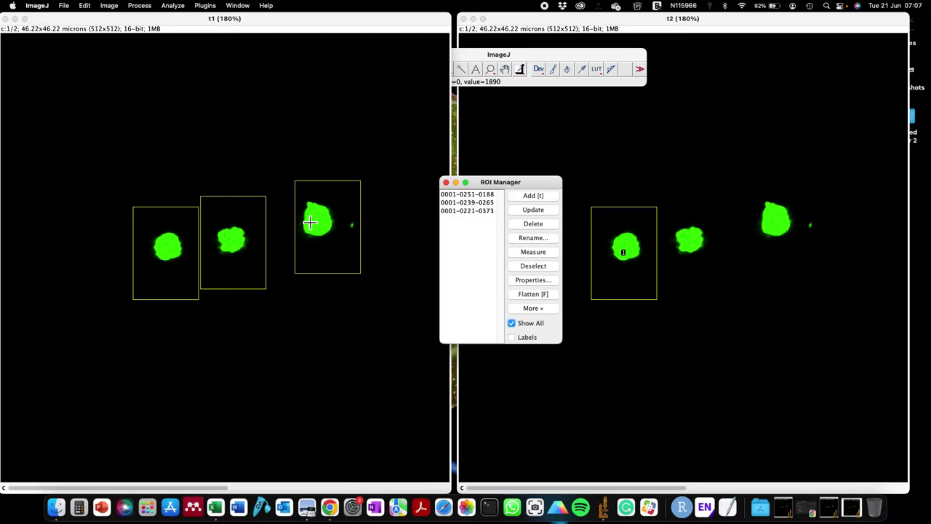
Toggle Show All off and on so all three ROI boxes appear on t2
click(473, 194)
key(Down)
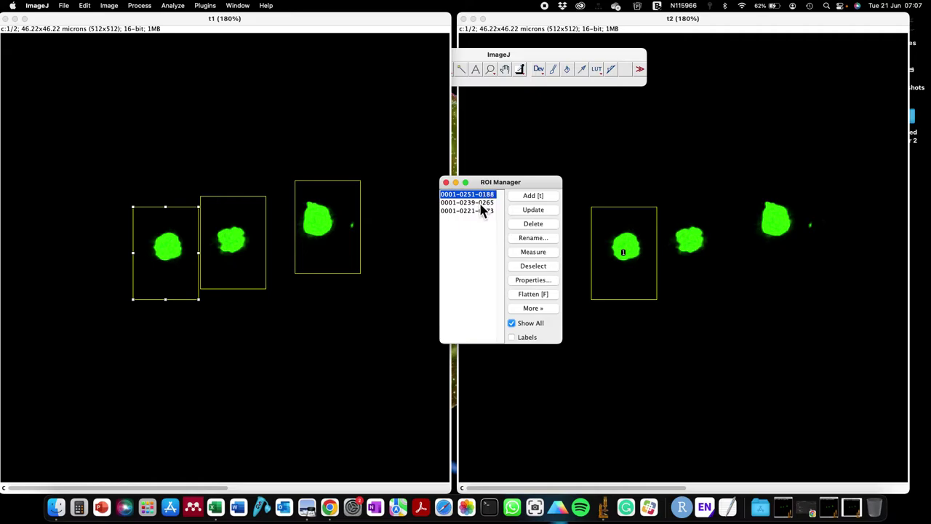
drag(482, 183, 379, 175)
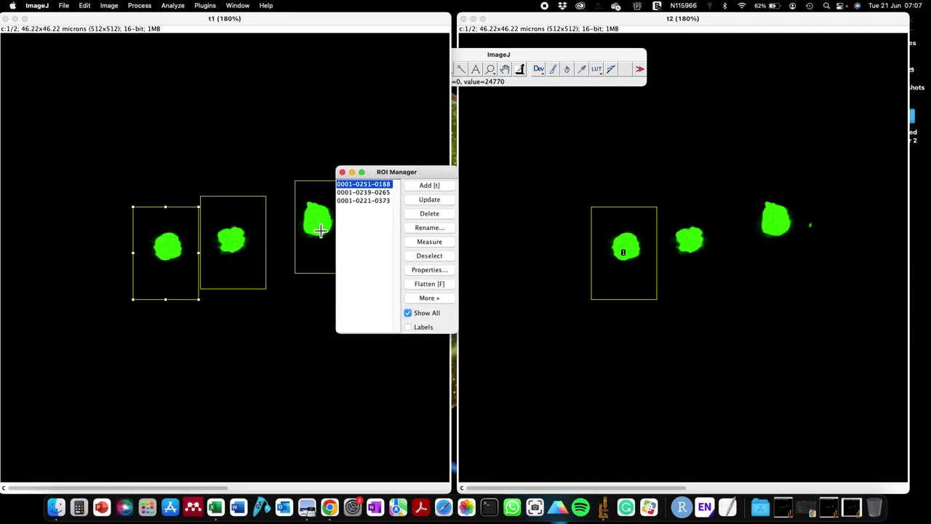
drag(721, 21, 736, 28)
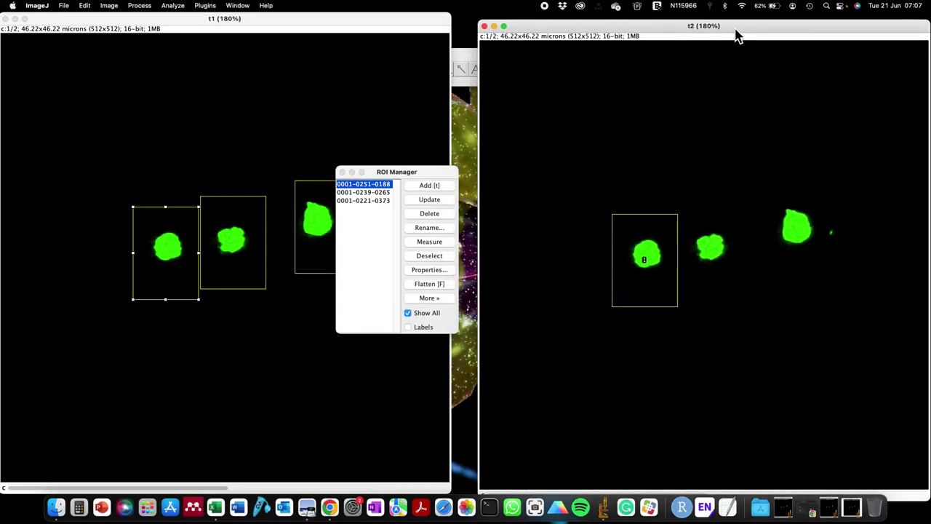
click(408, 313)
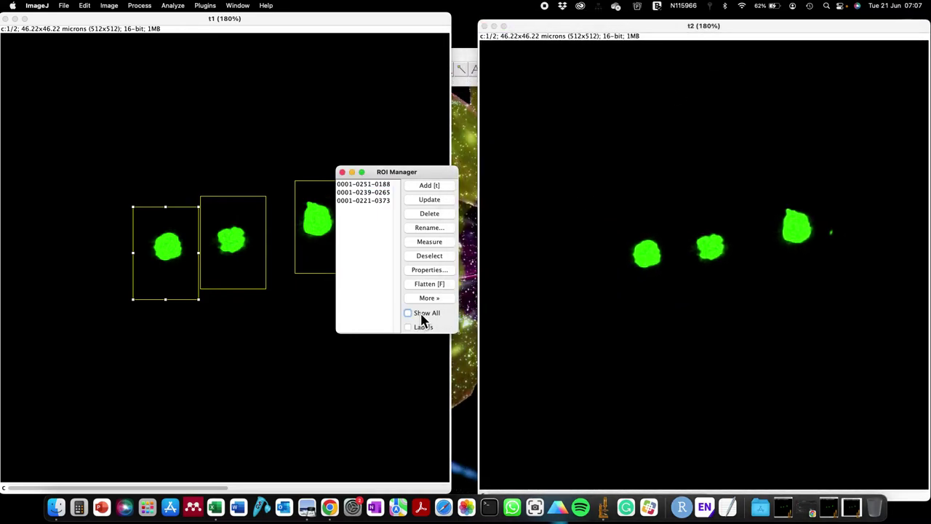
click(422, 318)
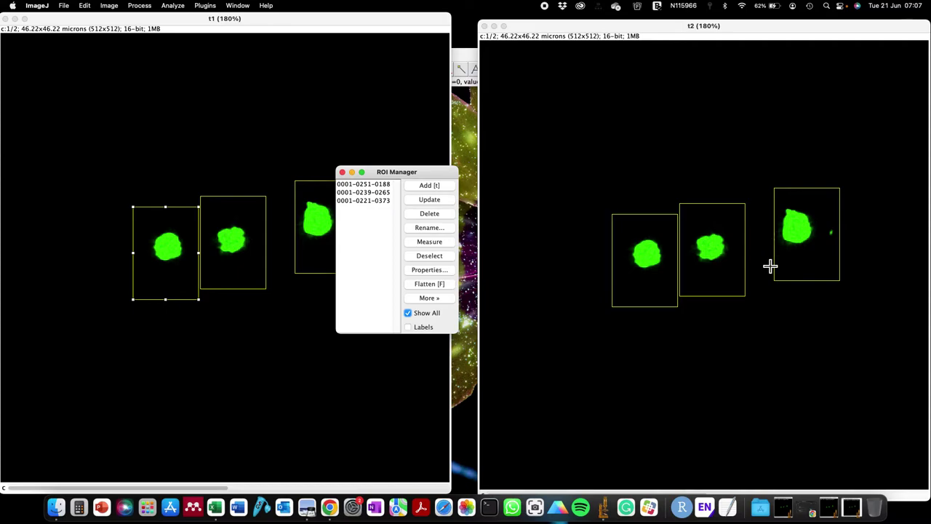
drag(406, 177, 459, 361)
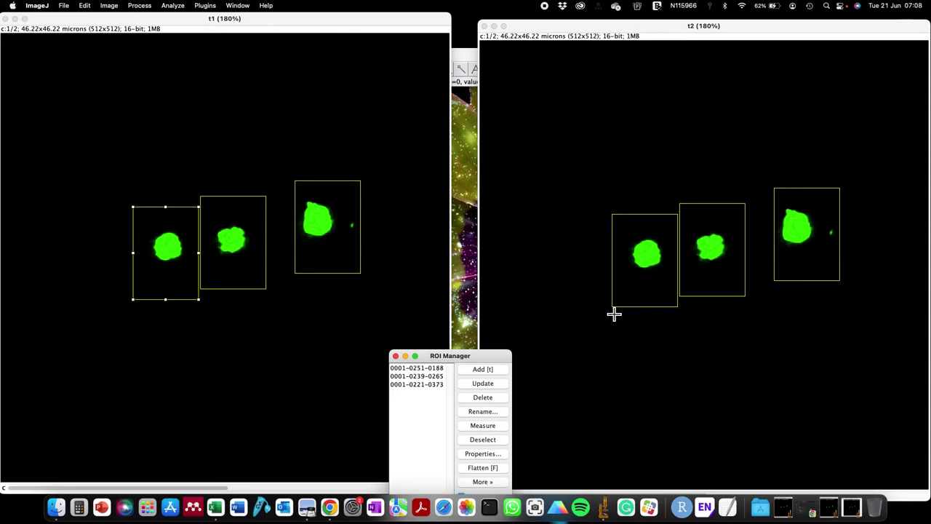
Switch t1 to its brightfield channel and uncheck Show All to hide t2's ROI boxes
key(period)
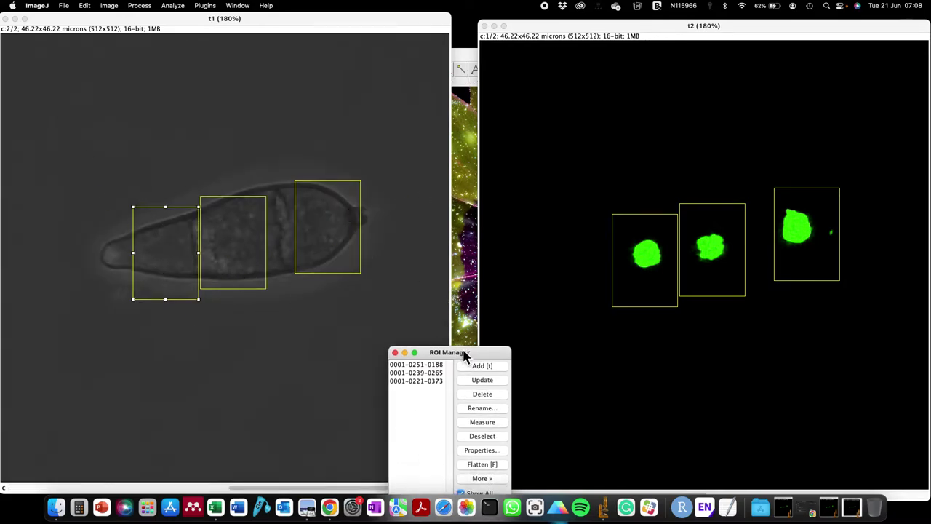
drag(466, 357, 494, 252)
double_click(490, 393)
click(490, 393)
Select t2 and choose Image > Duplicate
click(540, 29)
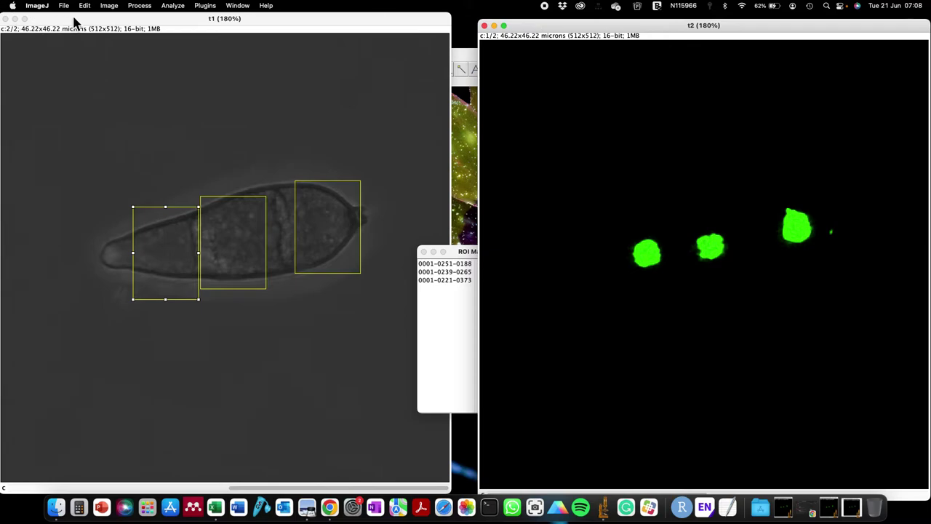
click(109, 8)
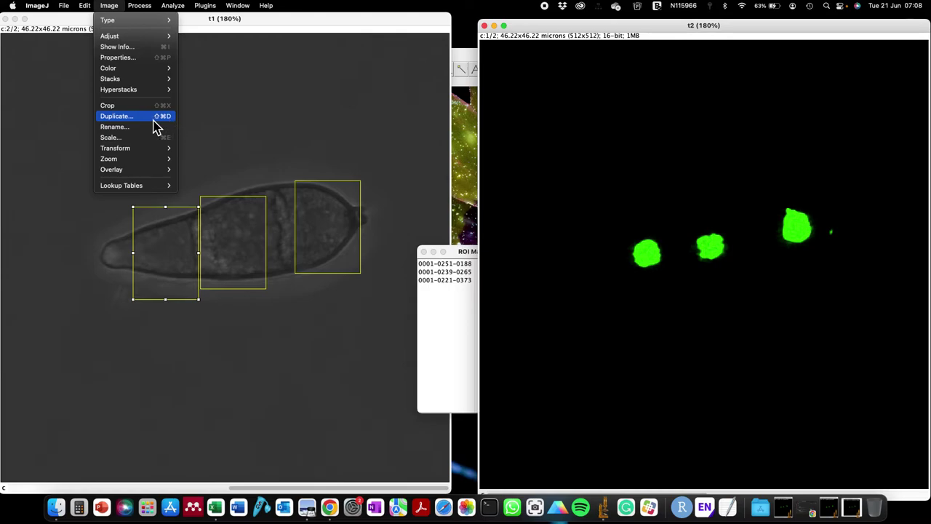
click(154, 124)
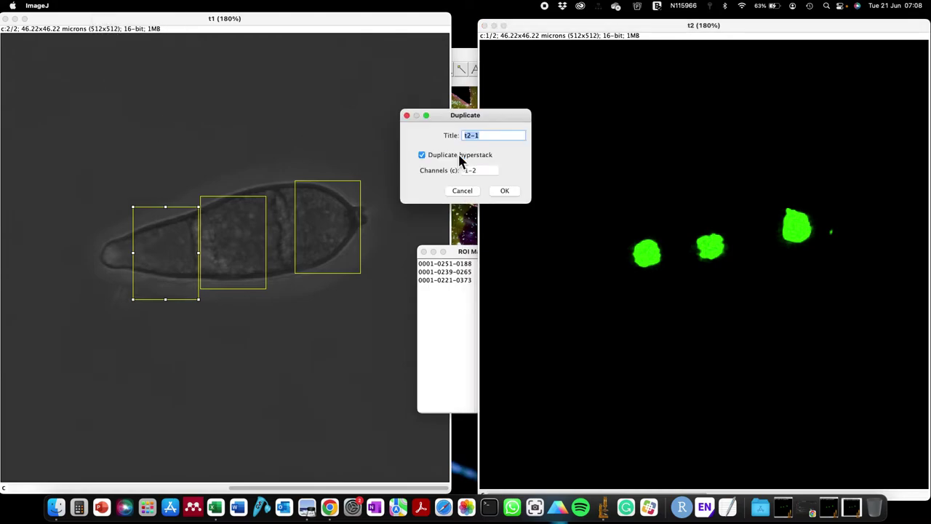
Create duplicates t2-1 and t2-2 of t2, the second via Ctrl+Shift+D
click(504, 191)
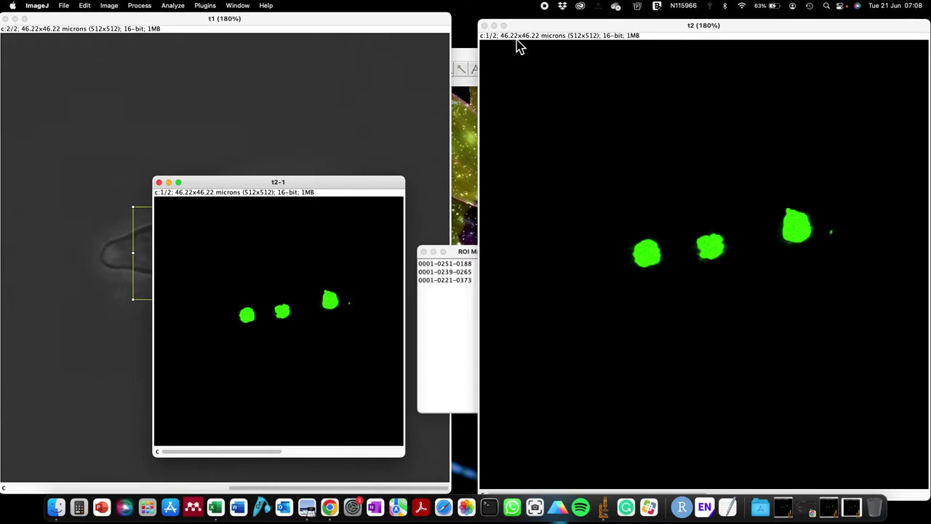
click(540, 37)
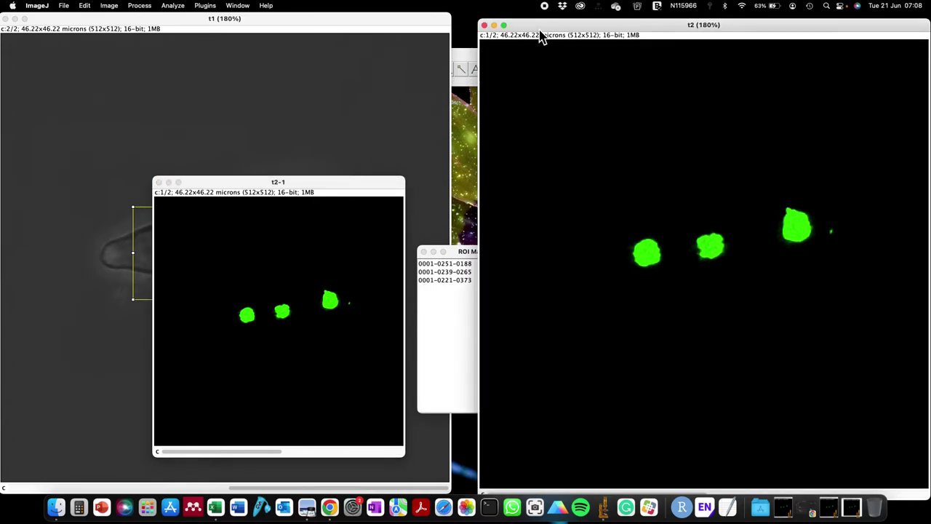
key(super+shift+d)
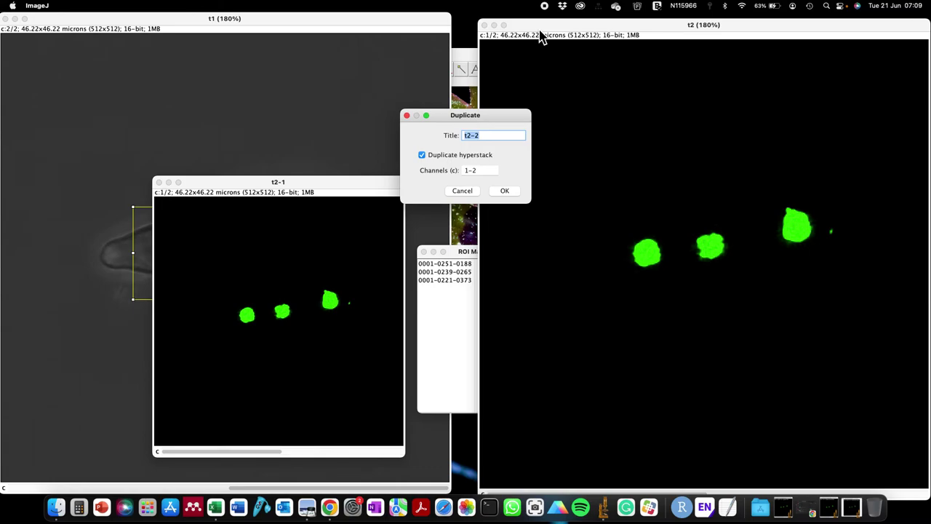
key(Return)
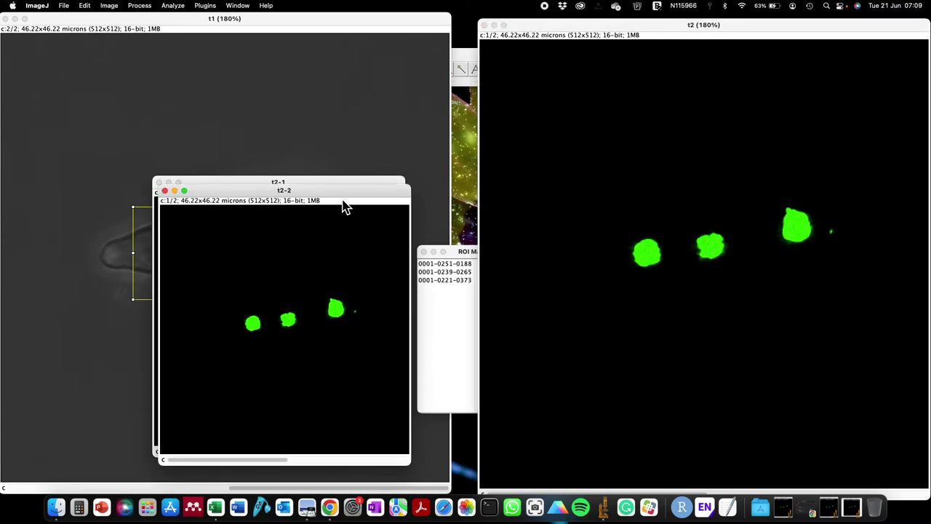
Restore the minimized MAX note images from the Dock and move 0h-1 over t2
click(783, 514)
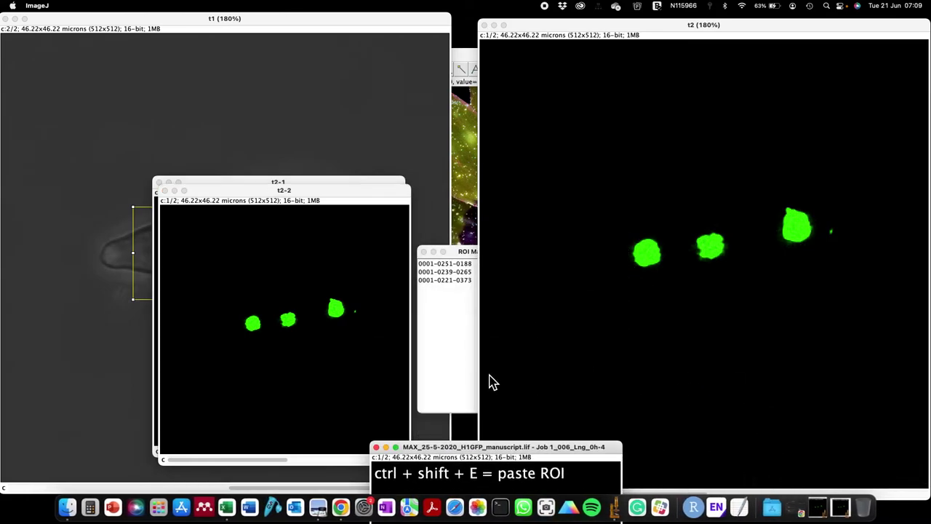
drag(440, 447, 350, 201)
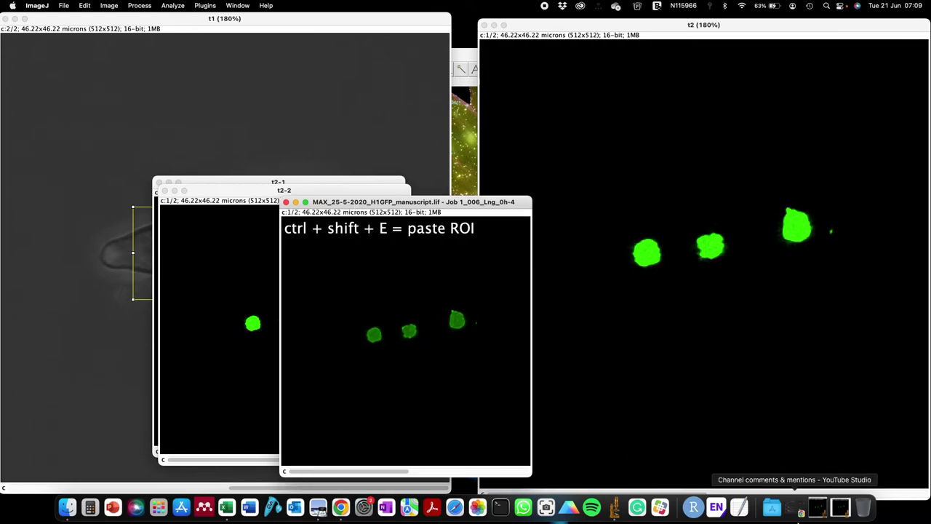
click(818, 515)
click(829, 514)
drag(249, 451, 740, 92)
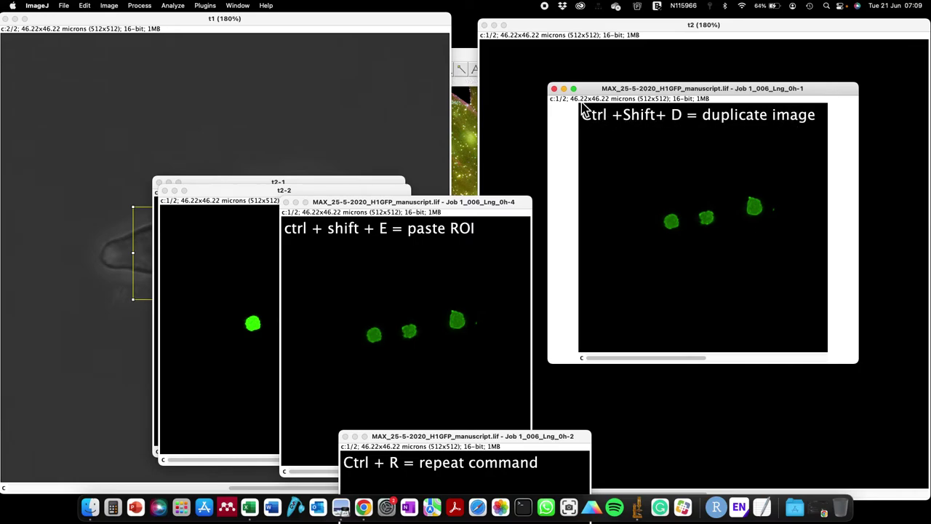
Close 0h-1 without saving, move 0h-4 and the ROI Manager aside, and raise t1
click(553, 89)
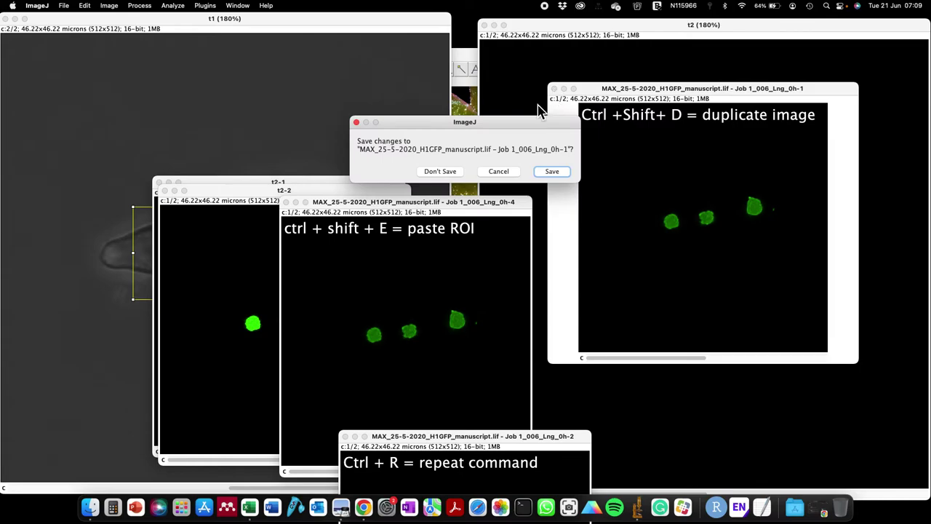
click(440, 175)
drag(438, 212, 267, 242)
drag(472, 257, 433, 45)
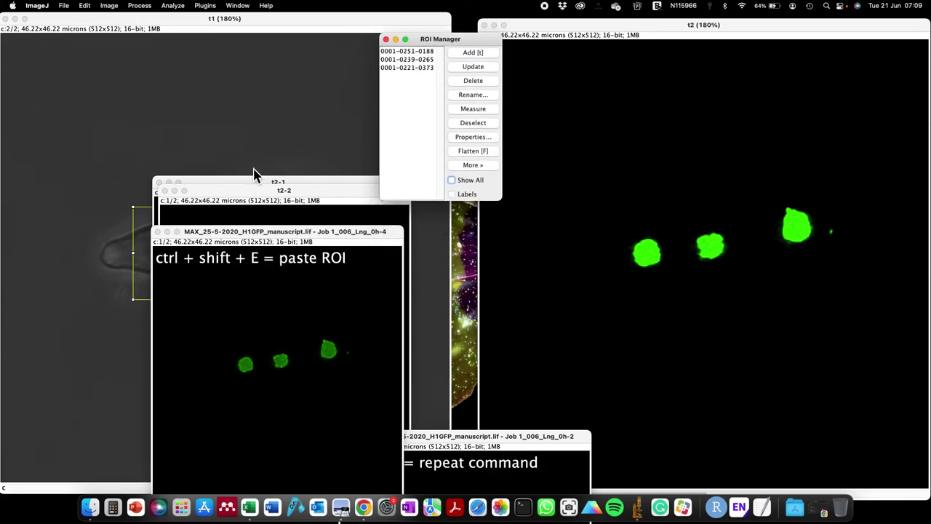
click(196, 18)
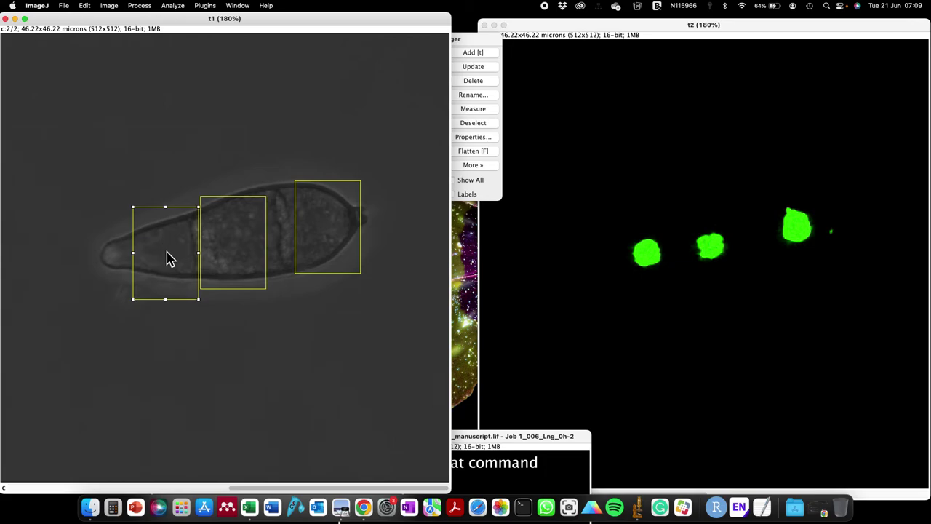
Restore the left-cell rectangle onto t2 with Ctrl+Shift+E and rearrange the windows
drag(488, 40, 427, 143)
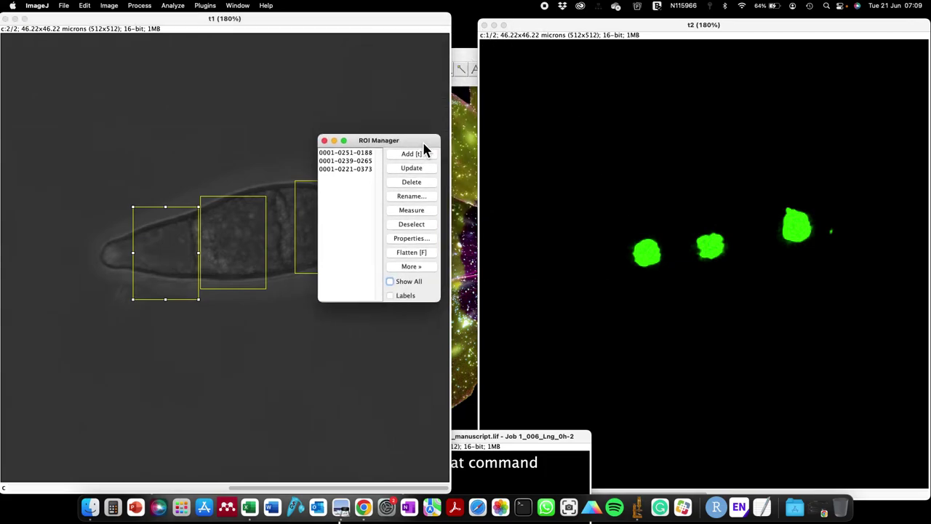
click(675, 27)
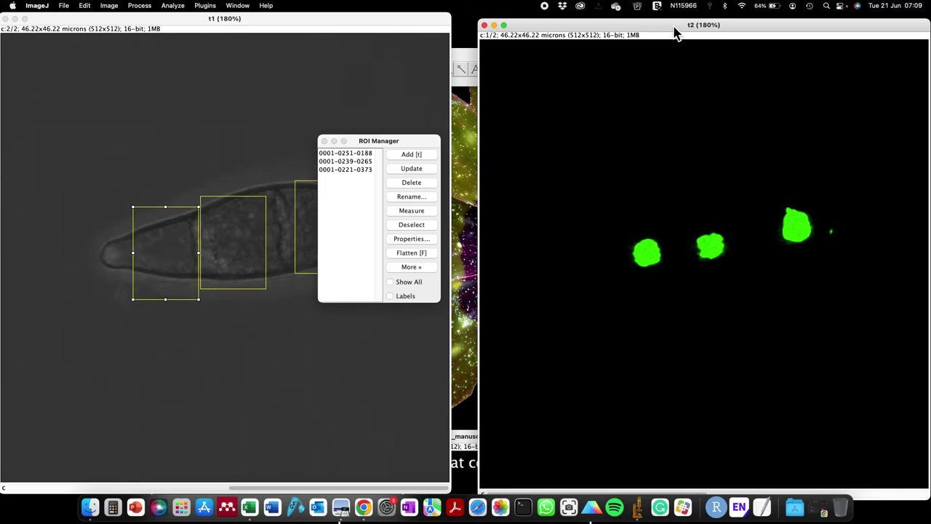
key(super+shift+e)
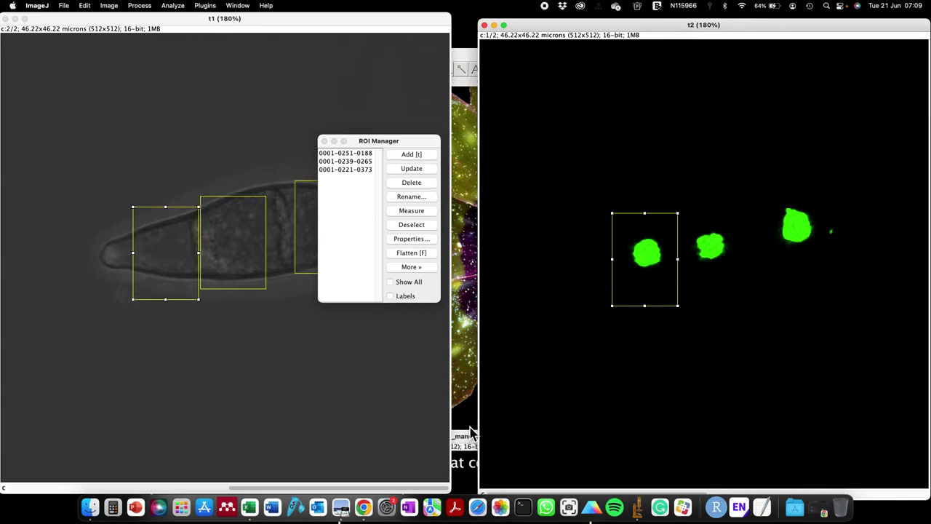
drag(553, 29, 600, 22)
drag(472, 451, 463, 262)
drag(364, 20, 300, 216)
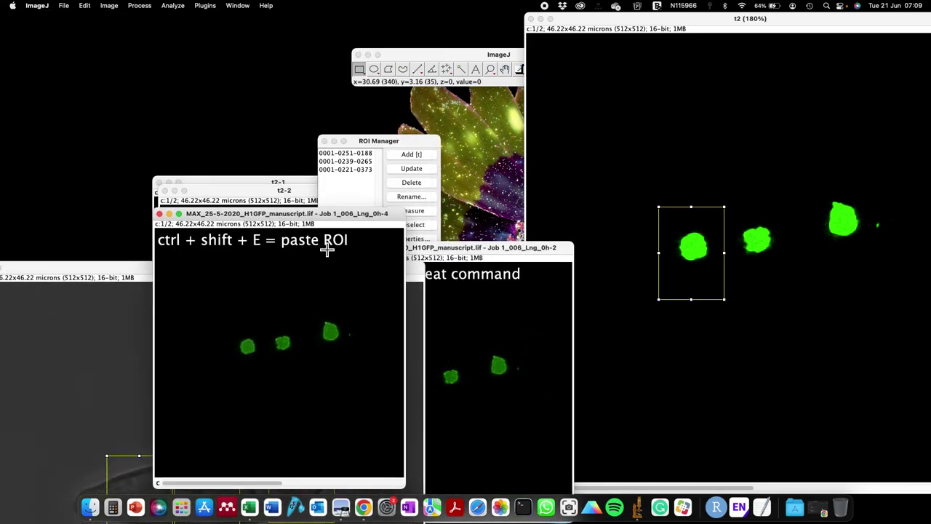
click(160, 214)
Discard the 0h-4 paste-ROI note unsaved, deselect the rectangle in t2, and rearrange the 0h-2 and t2 windows
click(445, 174)
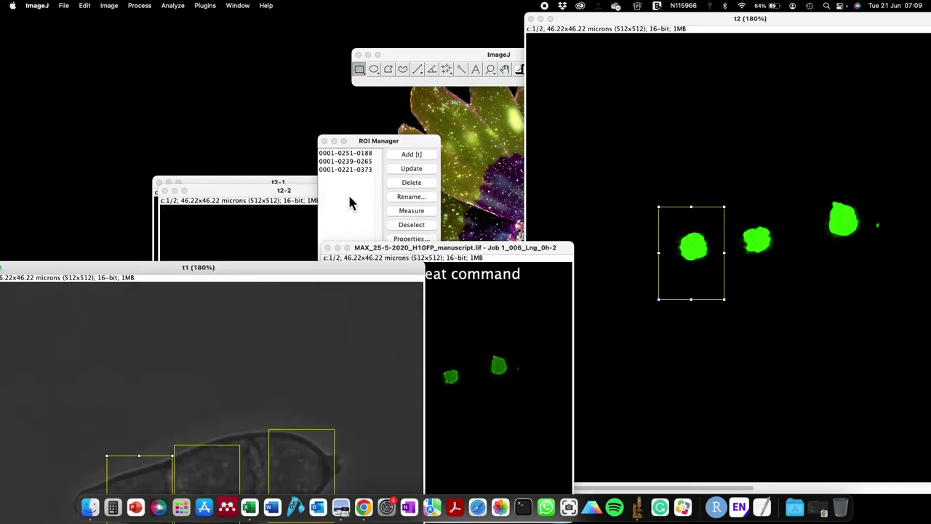
drag(472, 249, 279, 141)
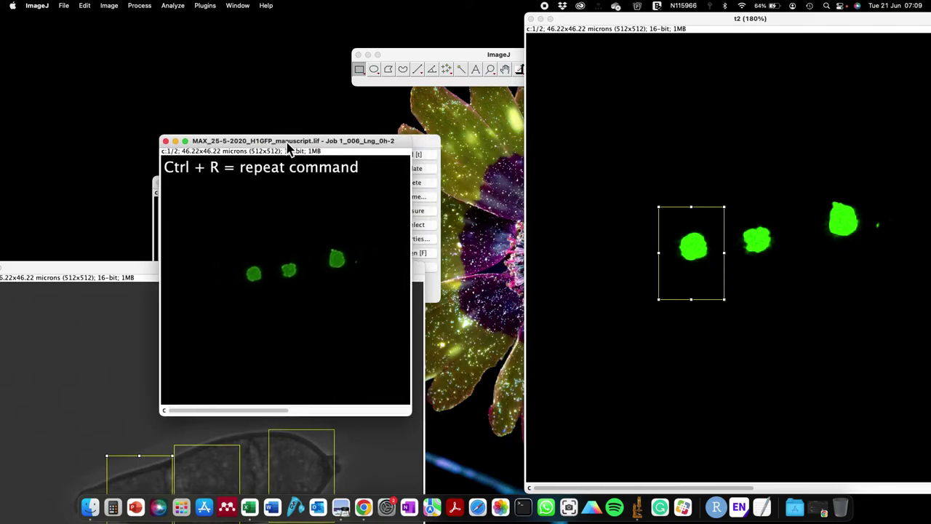
click(600, 132)
drag(635, 21, 542, 67)
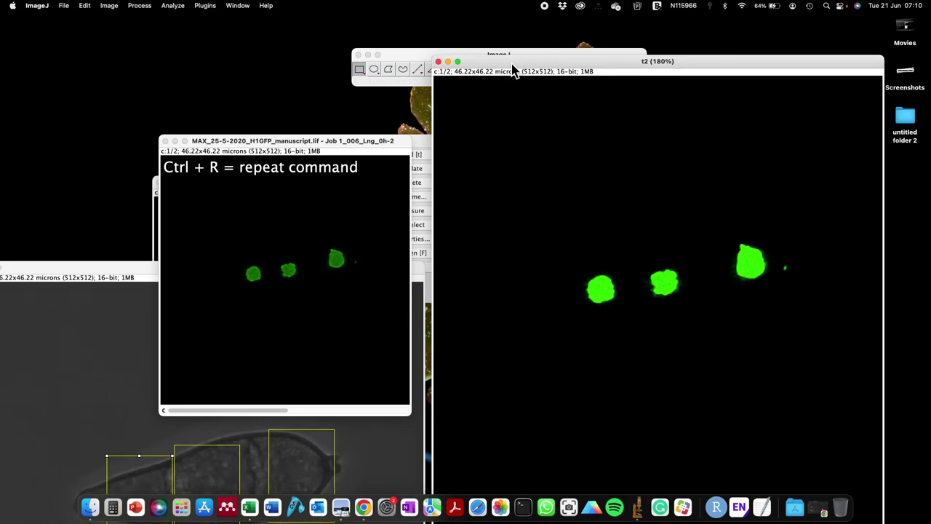
Duplicate the full t2 image twice, accepting the default names t2-3 and t2-4
key(ctrl+r)
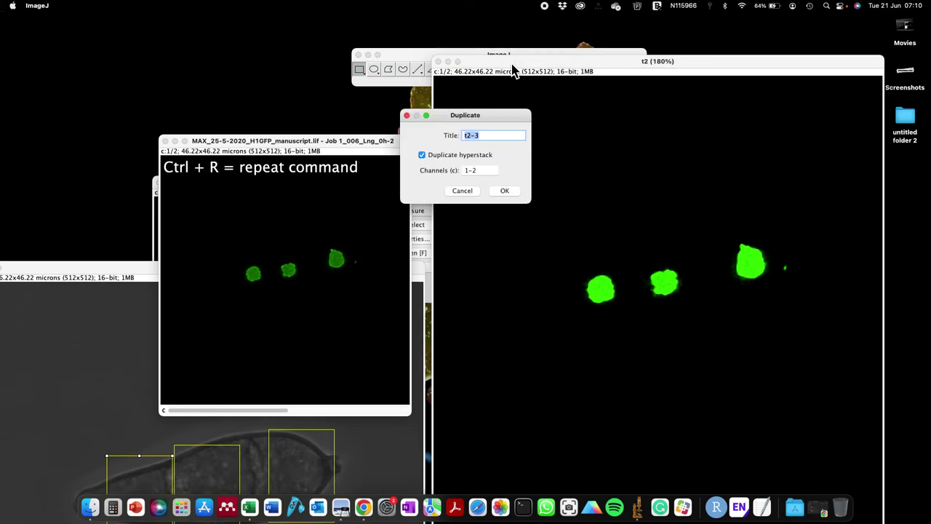
key(Return)
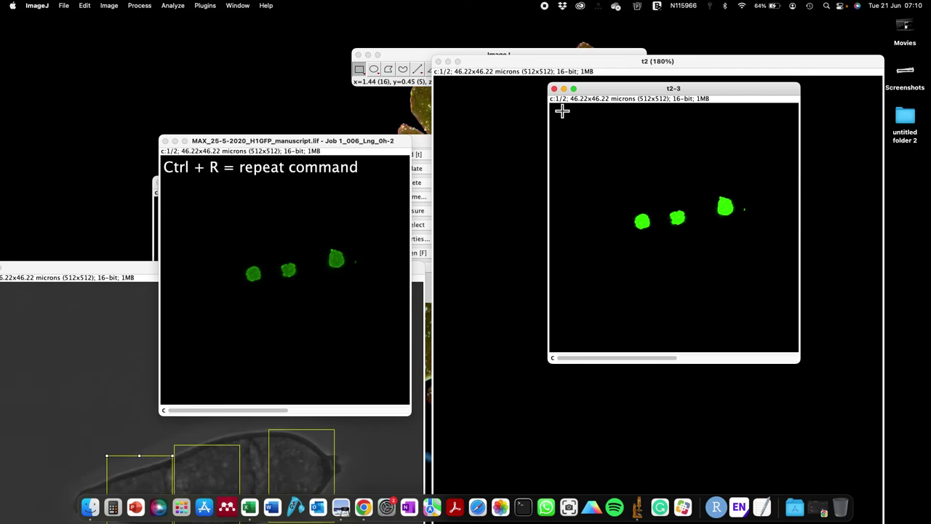
click(492, 67)
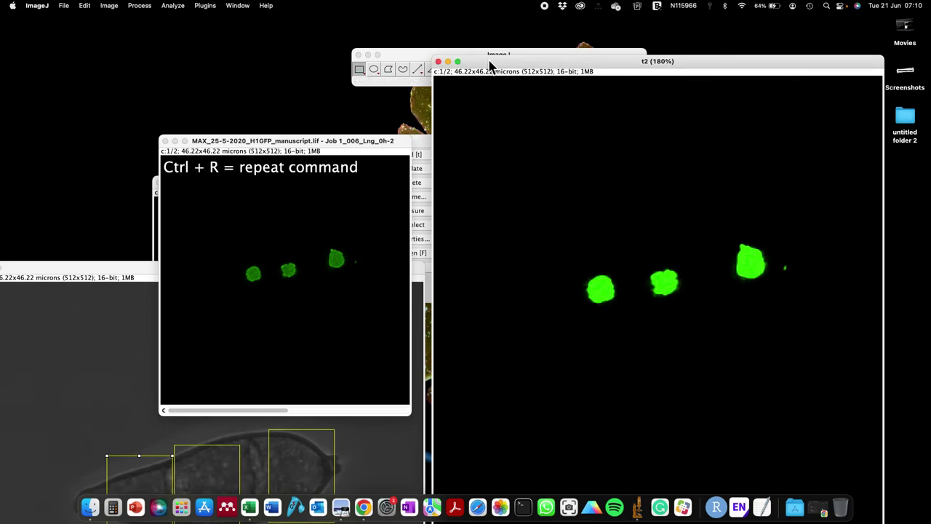
key(ctrl+r)
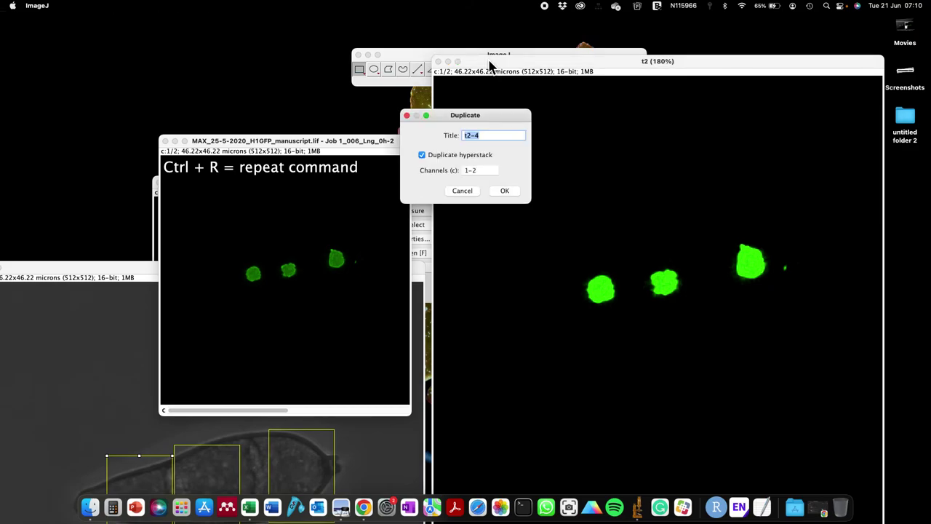
key(Return)
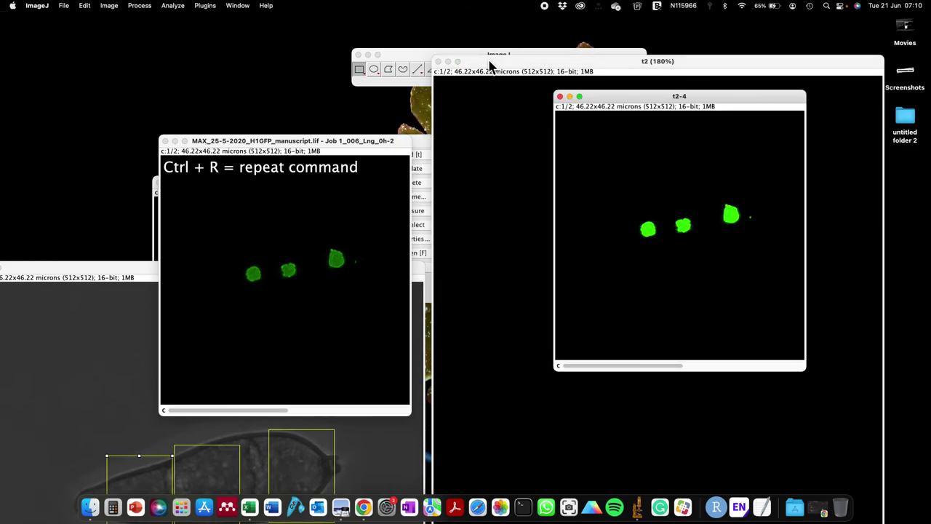